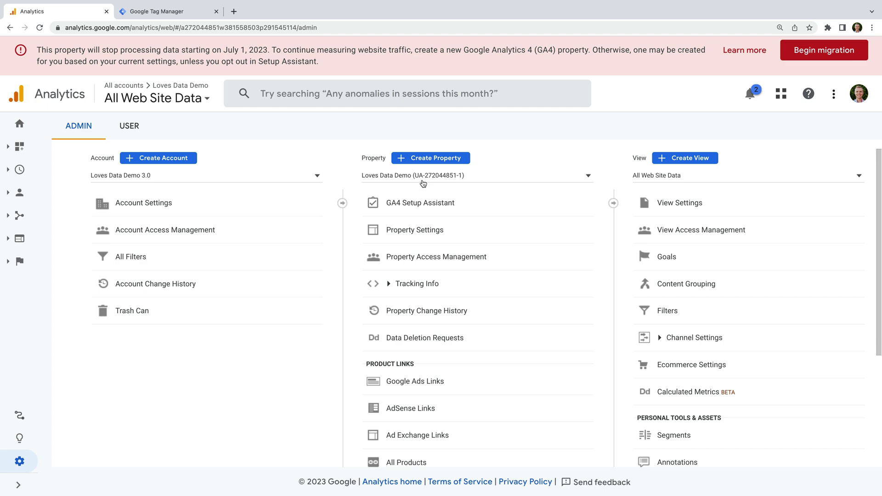
Create a new GA4 property with the GA4 Setup Assistant, disabling data collection through existing analytics.js and gtag.js tags.
left_click(427, 213)
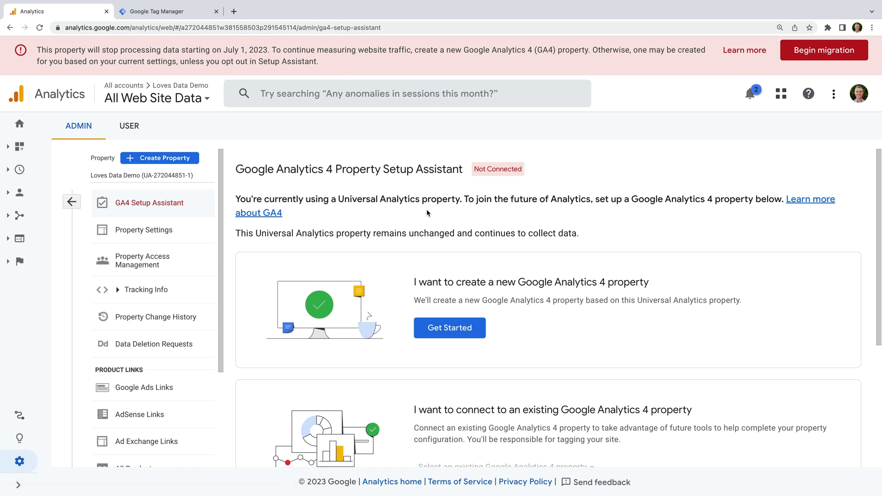
scroll(427, 212, "down", 3)
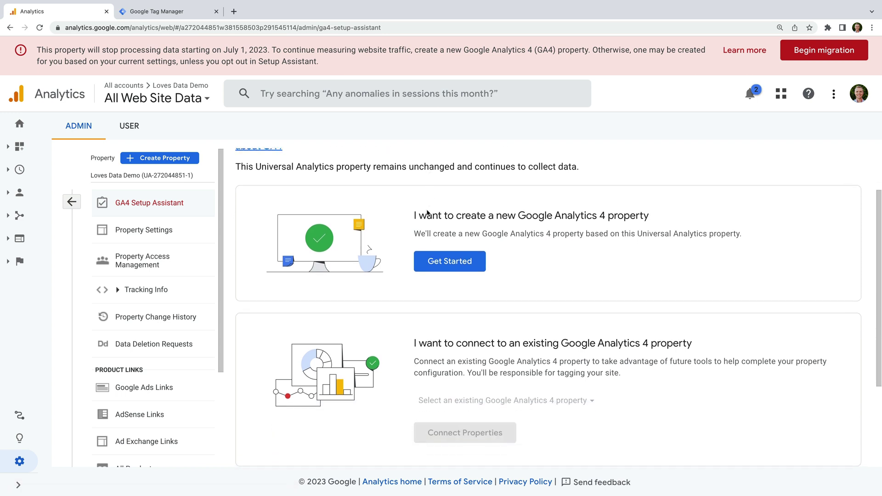
left_click(435, 221)
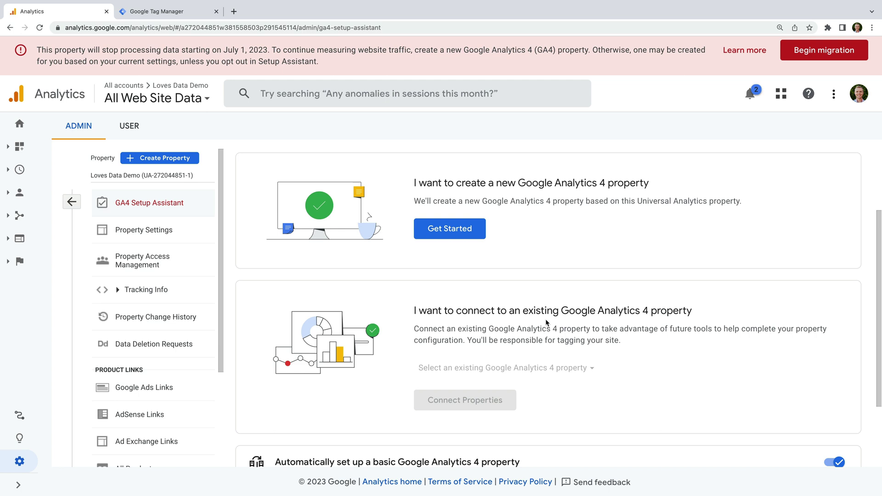
scroll(547, 322, "up", 1)
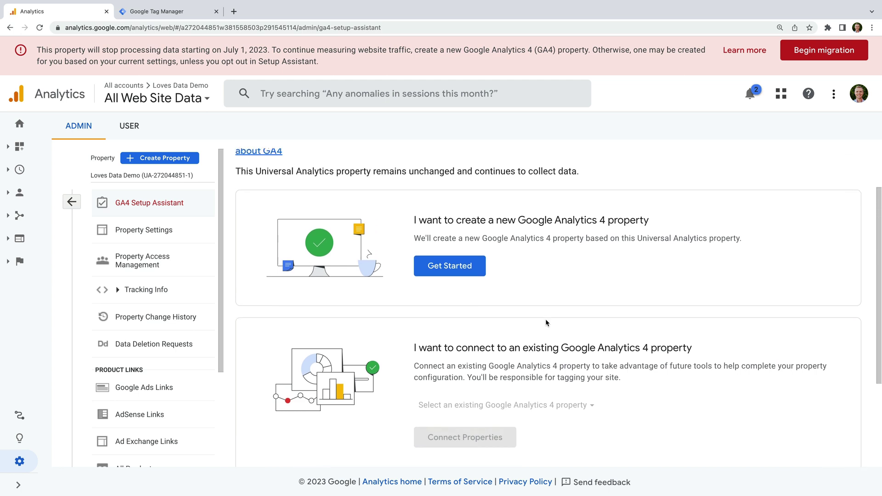
left_click(449, 274)
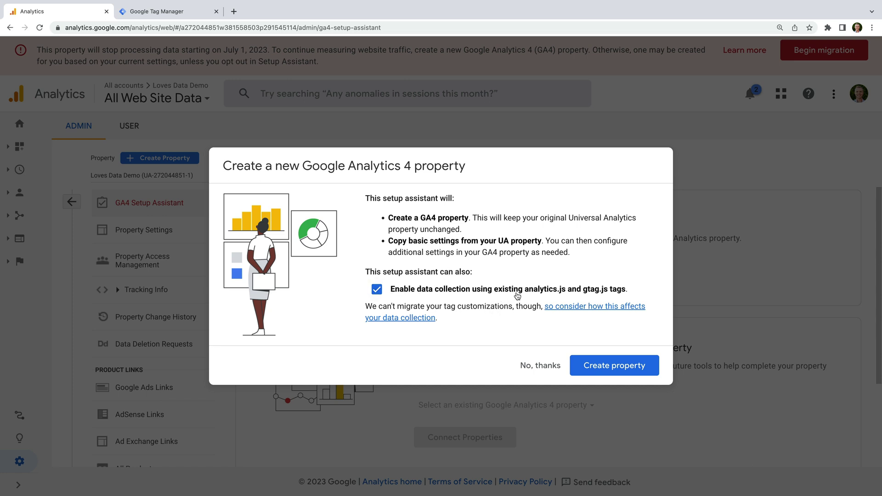
left_click(376, 289)
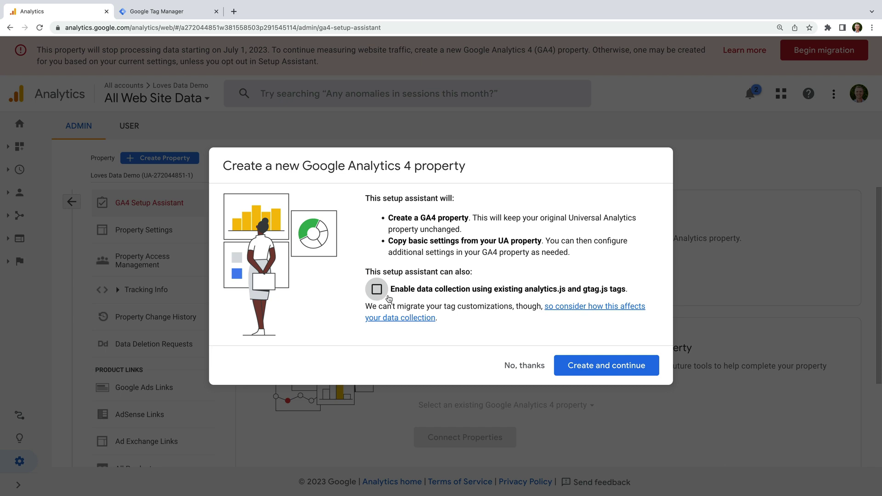
left_click(593, 367)
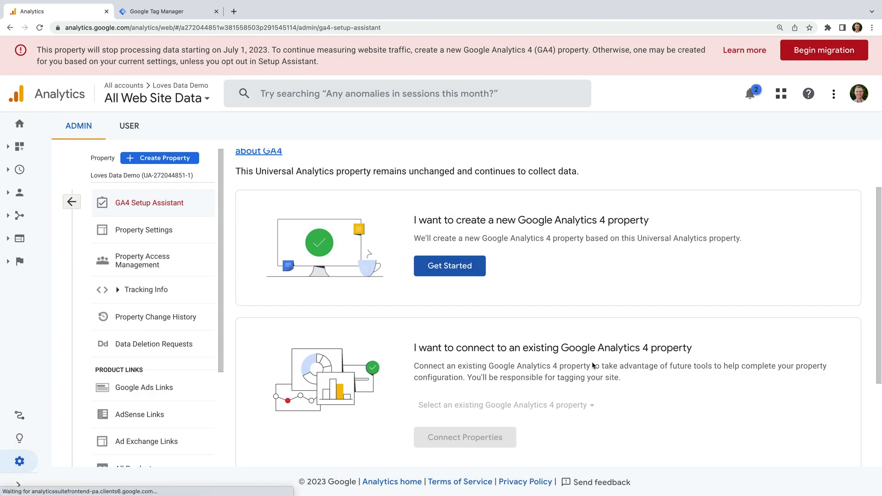
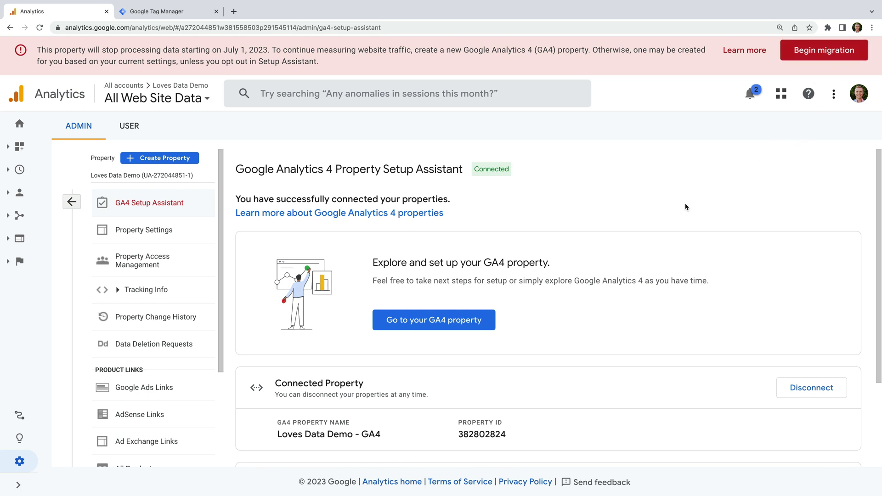
Go to the connected GA4 property, open its Loves Data Demo - GA4 web data stream and copy the measurement ID.
left_click(422, 327)
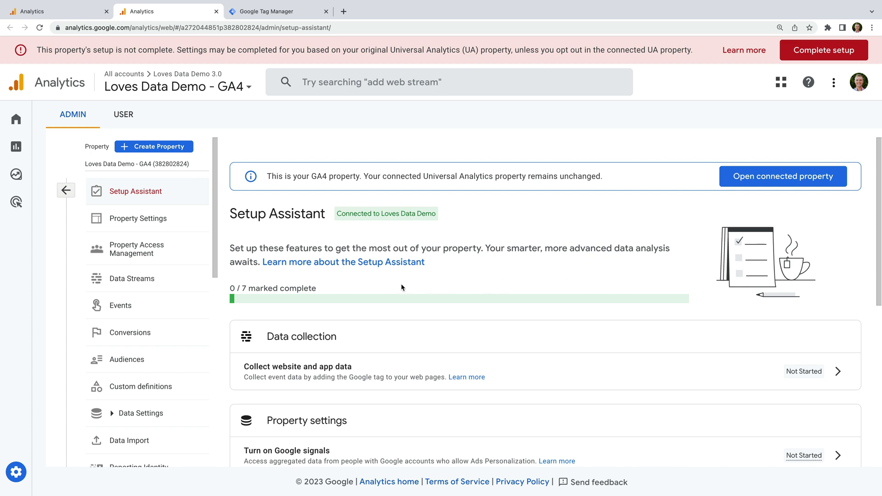
left_click(168, 283)
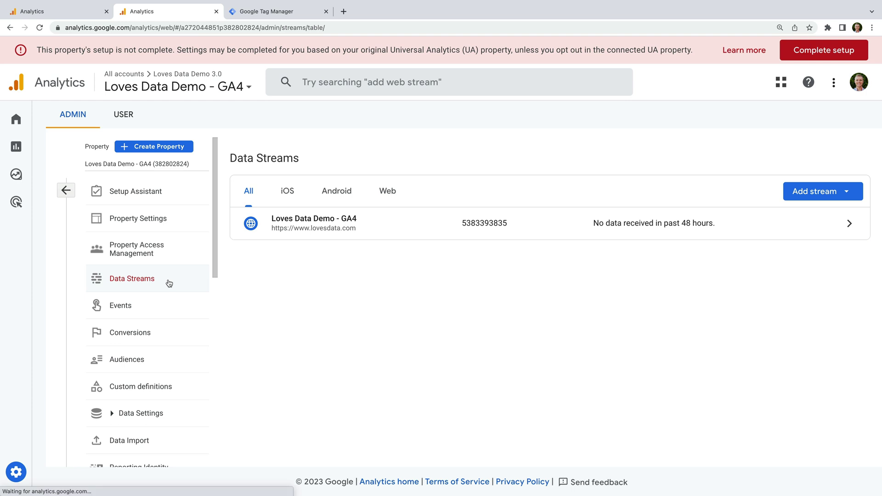
left_click(381, 226)
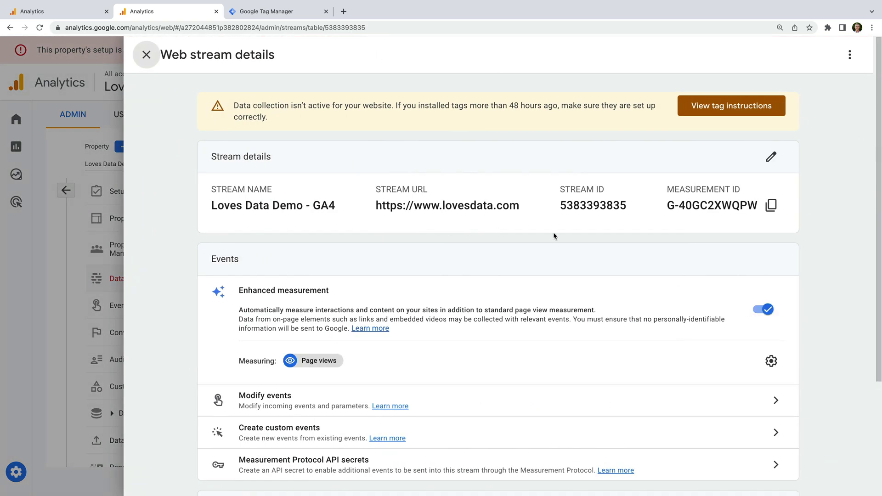
left_click(772, 206)
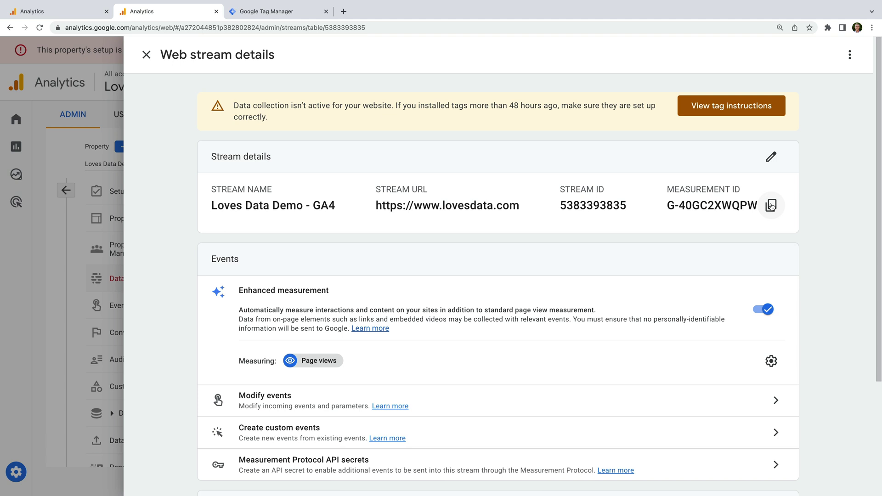
Switch to Google Tag Manager and start a new tag named "Google Analytics | GA4 | Page View".
left_click(301, 15)
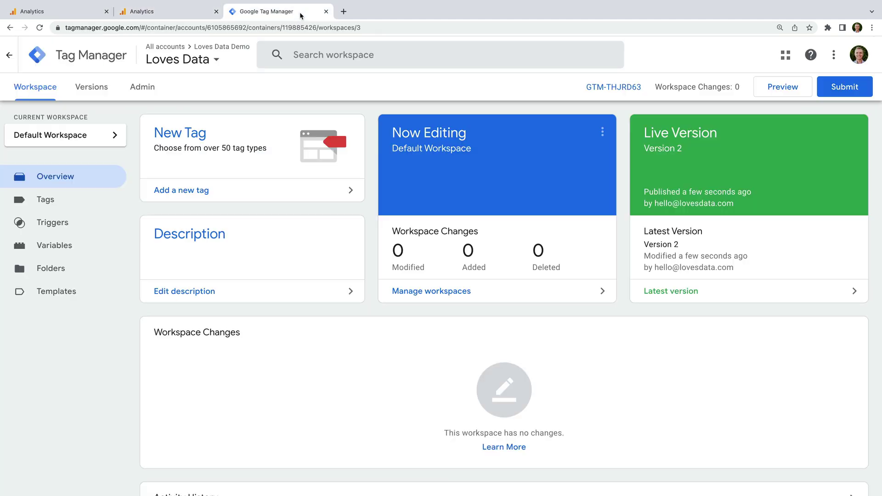
left_click(102, 199)
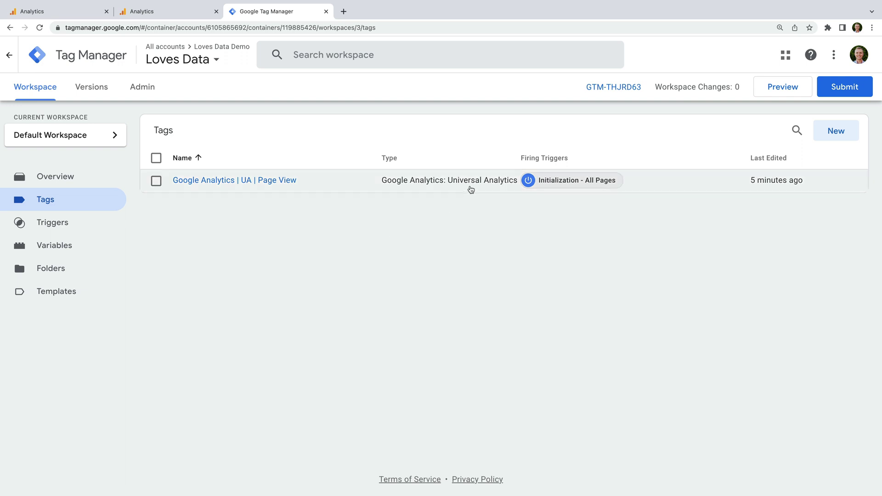
left_click(846, 135)
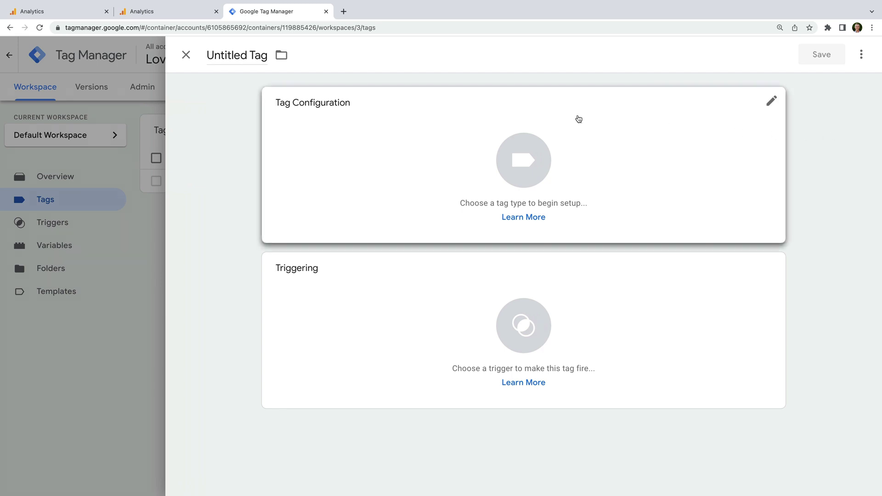
left_click(241, 57)
type("Google Analytics")
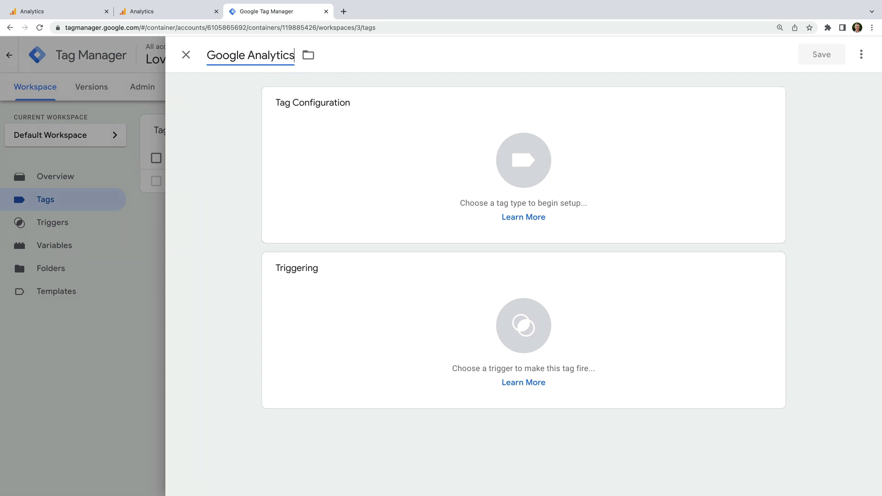
type(" | GA4 | Page View")
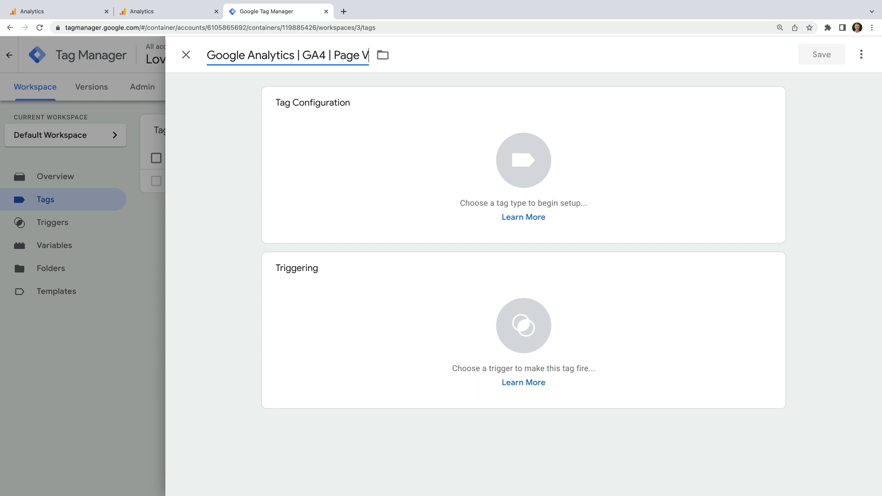
left_click(190, 101)
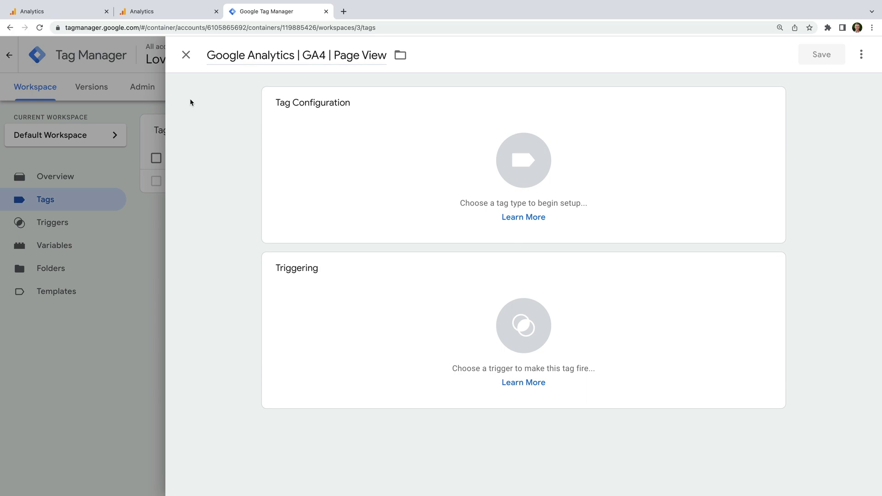
Set the tag type to Google Analytics: GA4 Configuration and paste the copied measurement ID.
left_click(347, 129)
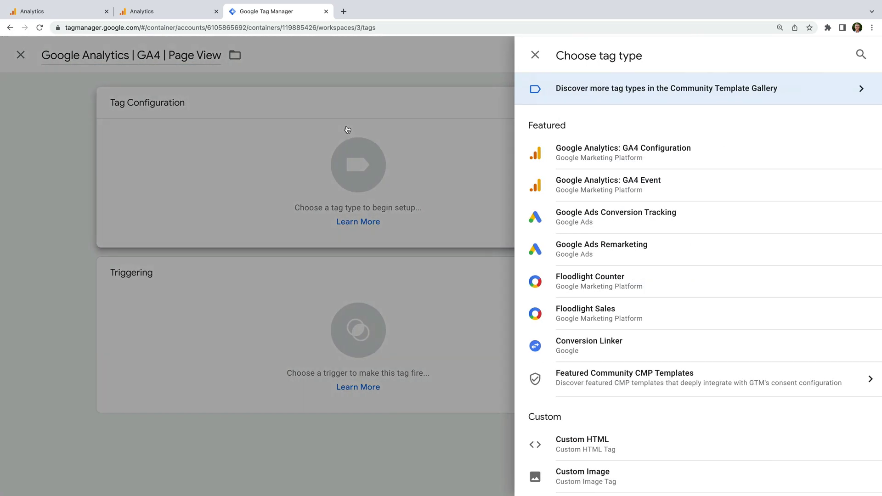
left_click(653, 158)
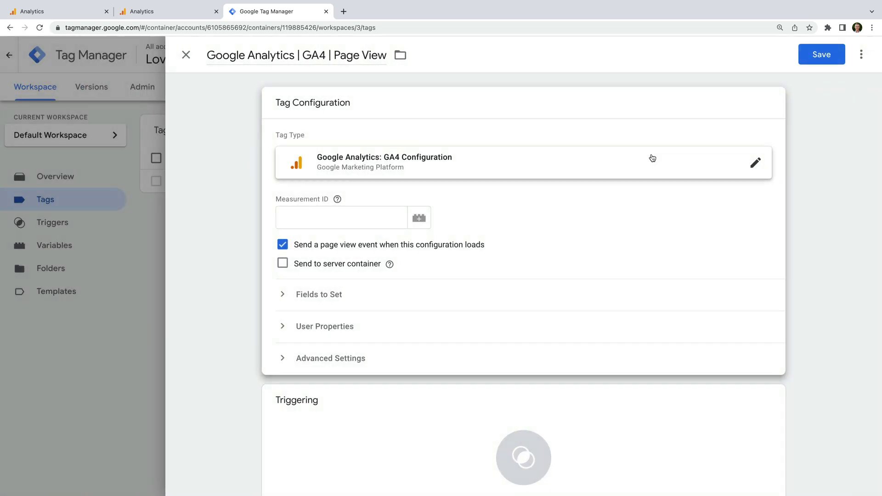
left_click(376, 219)
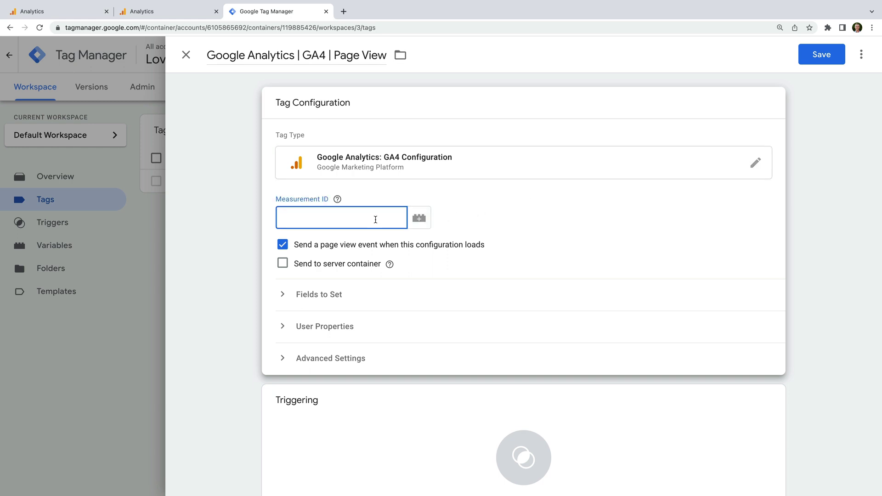
key("super+v")
Assign the Initialization - All Pages trigger to the tag and save it.
left_click(382, 406)
left_click(382, 407)
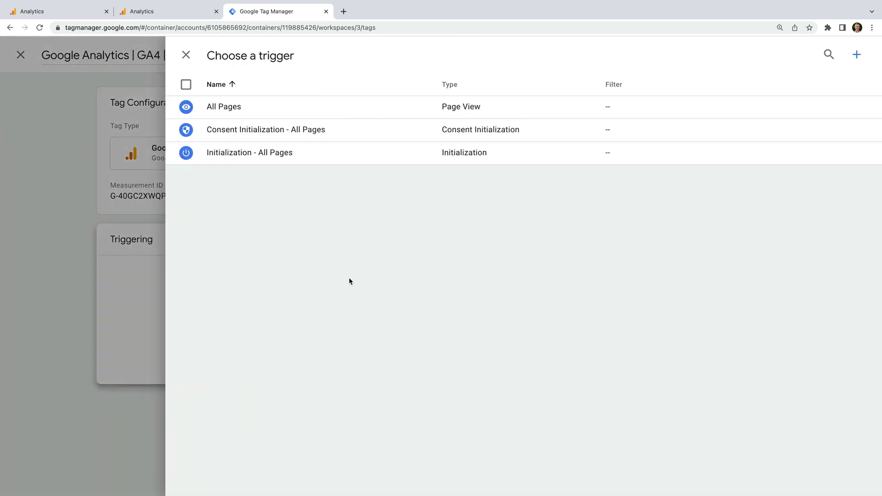
left_click(288, 161)
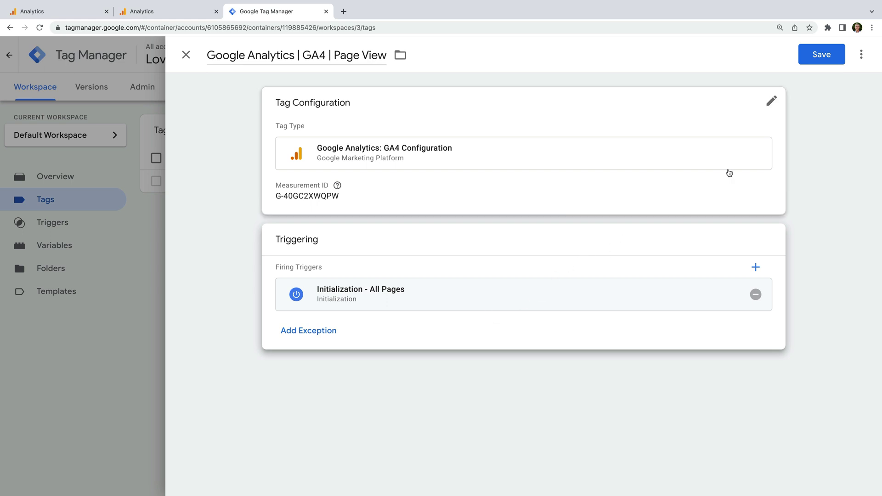
left_click(830, 59)
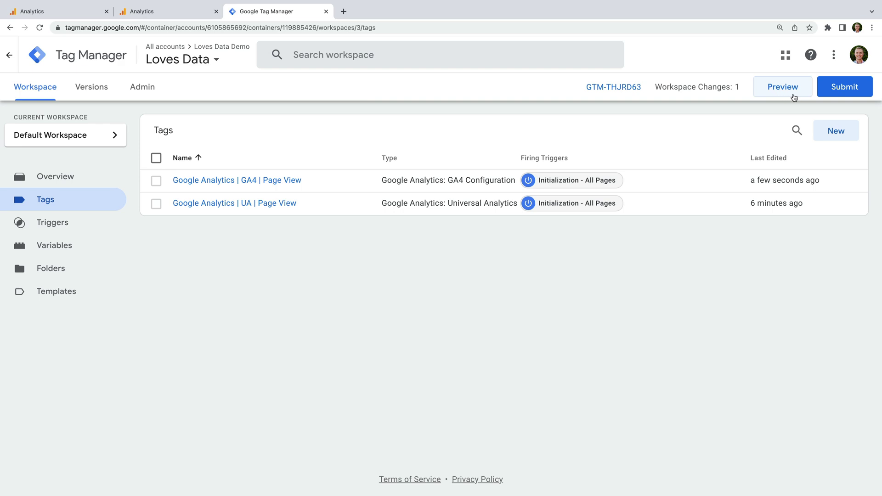
Submit the workspace changes with the version name "Added GA4" and publish them to the Live environment.
left_click(831, 94)
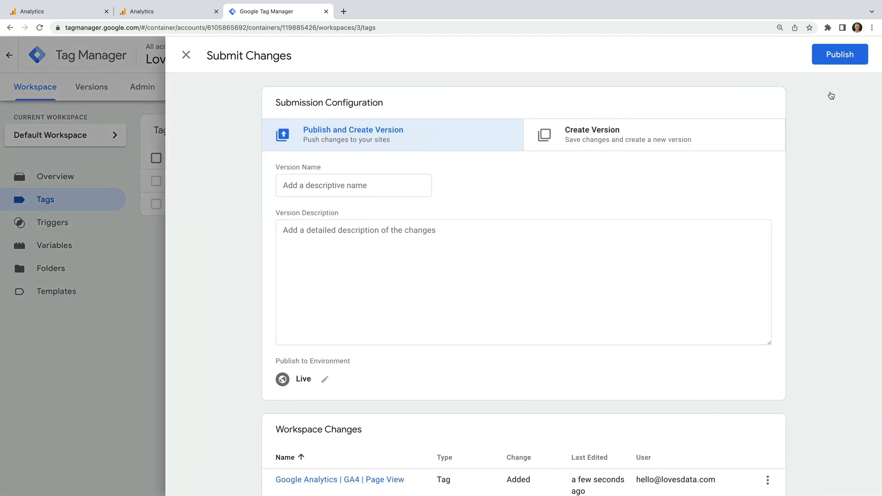
left_click(408, 178)
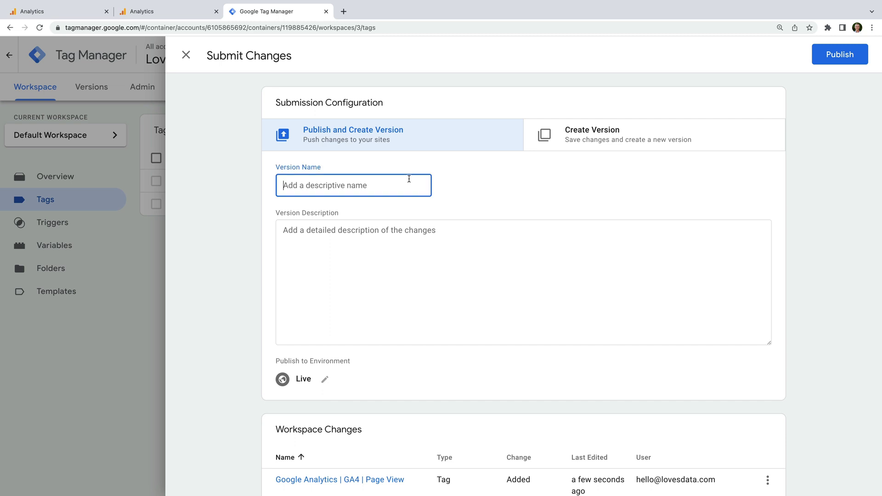
type("Added GA")
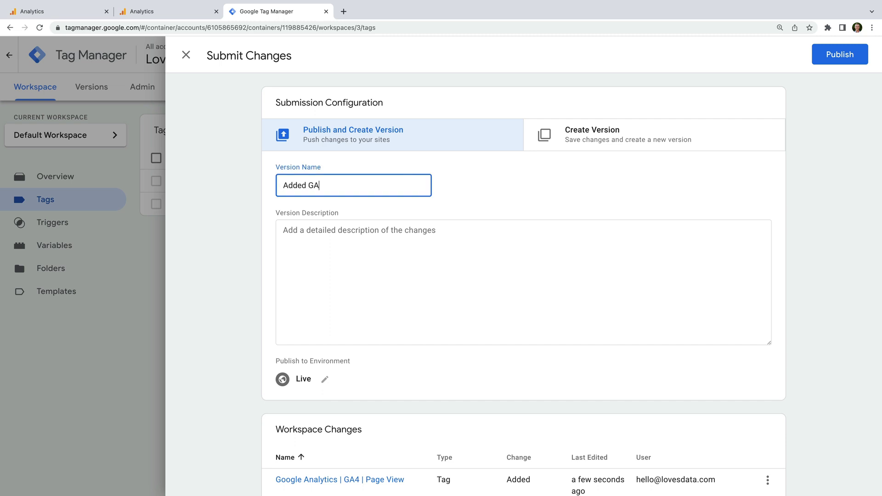
type("4")
left_click(833, 61)
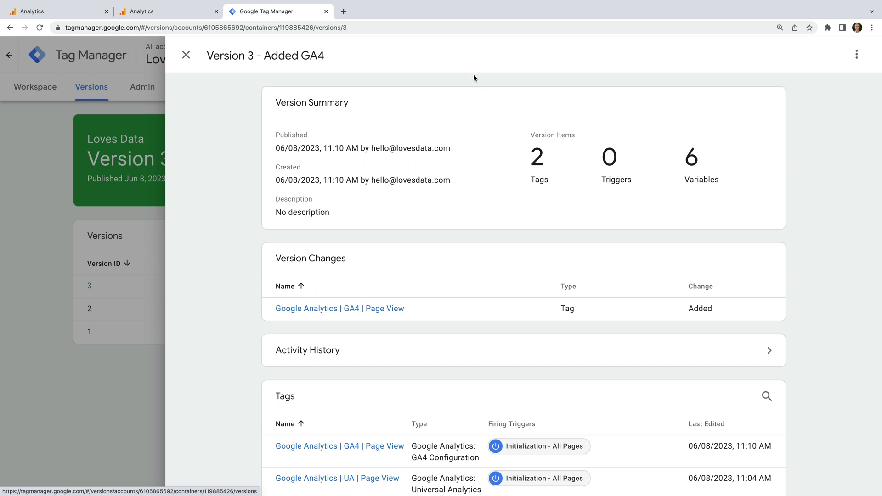
Switch back to the GA4 web stream in Google Analytics, enable outbound clicks and file downloads in enhanced measurement, save, and close the stream details.
left_click(164, 16)
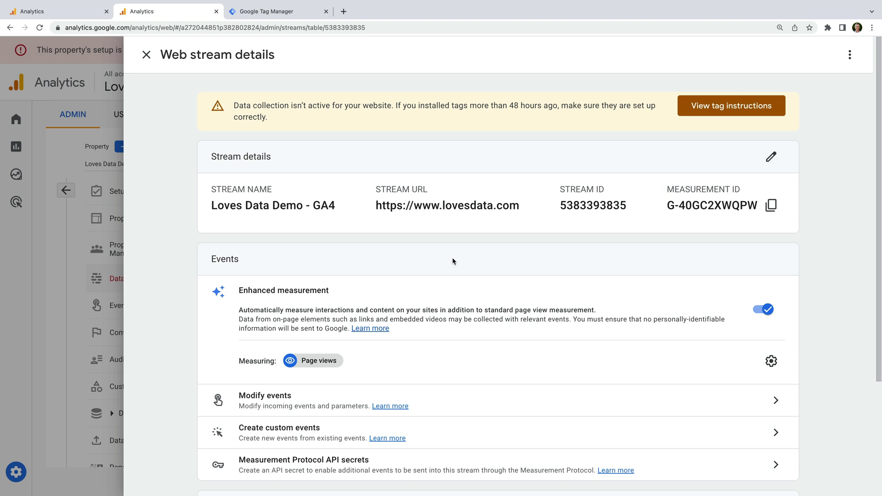
scroll(453, 263, "down", 1)
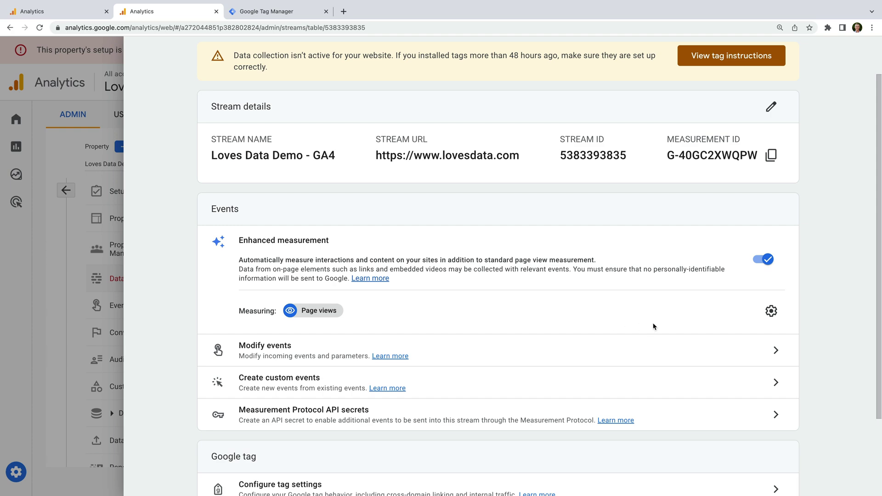
left_click(769, 312)
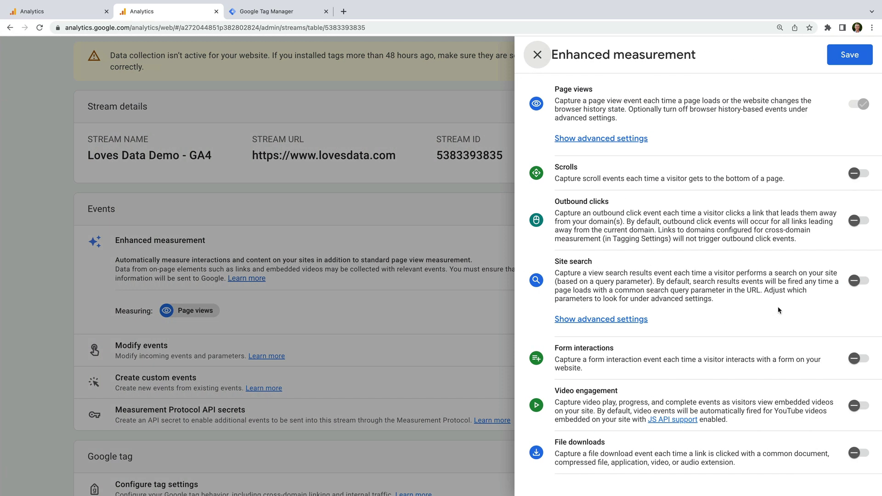
left_click(857, 222)
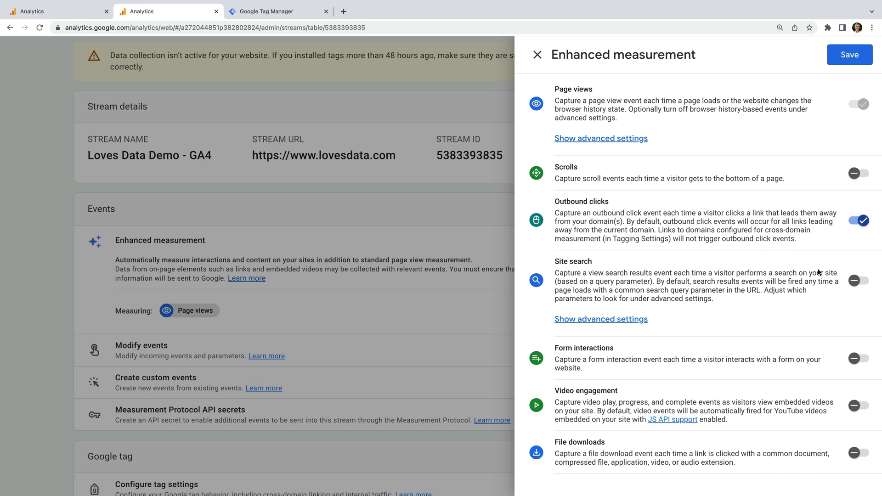
left_click(862, 454)
left_click(843, 62)
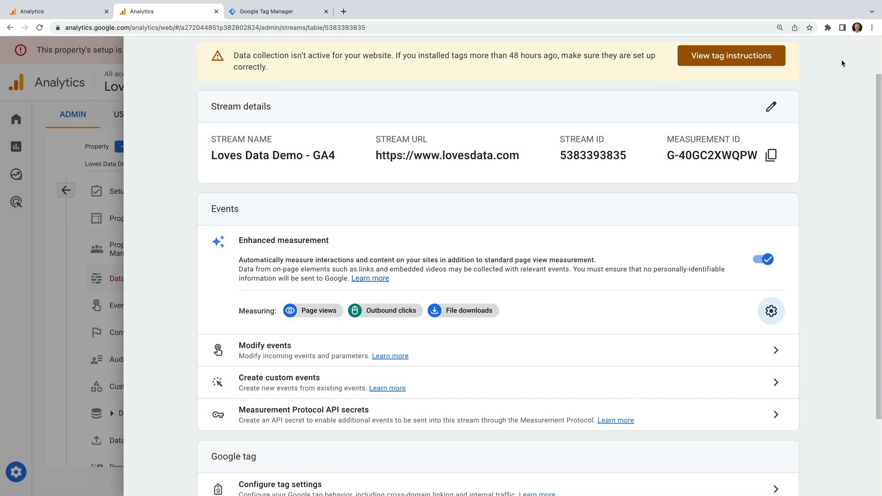
scroll(602, 122, "up", 1)
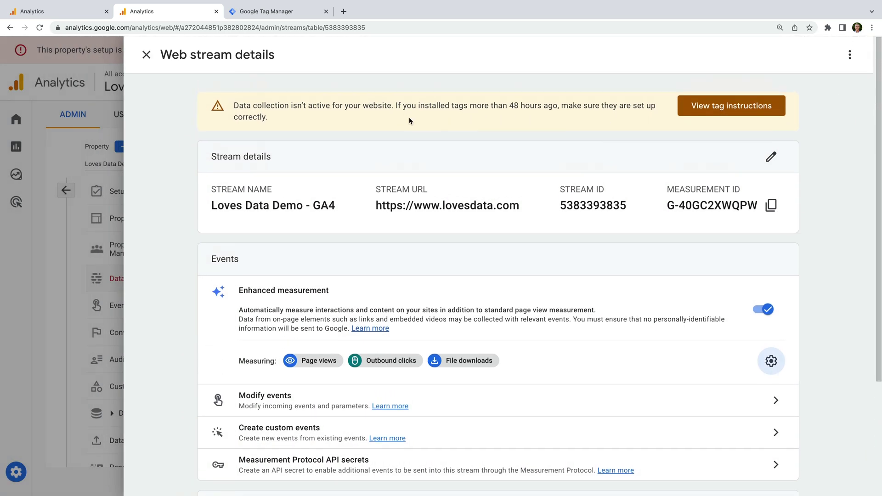
left_click(146, 55)
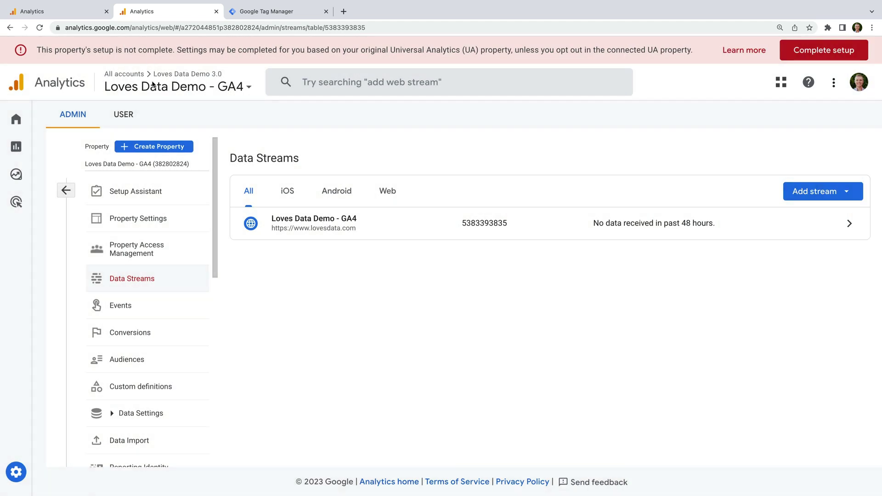
Open the GA4 property's Setup Assistant and review its data collection, property settings and Google Ads tasks.
left_click(178, 192)
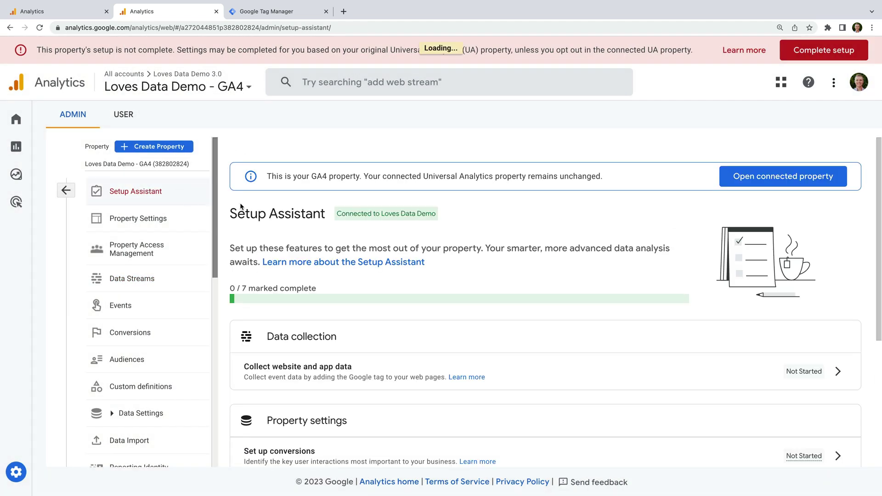
scroll(624, 269, "down", 2)
scroll(625, 272, "down", 3)
scroll(625, 273, "down", 2)
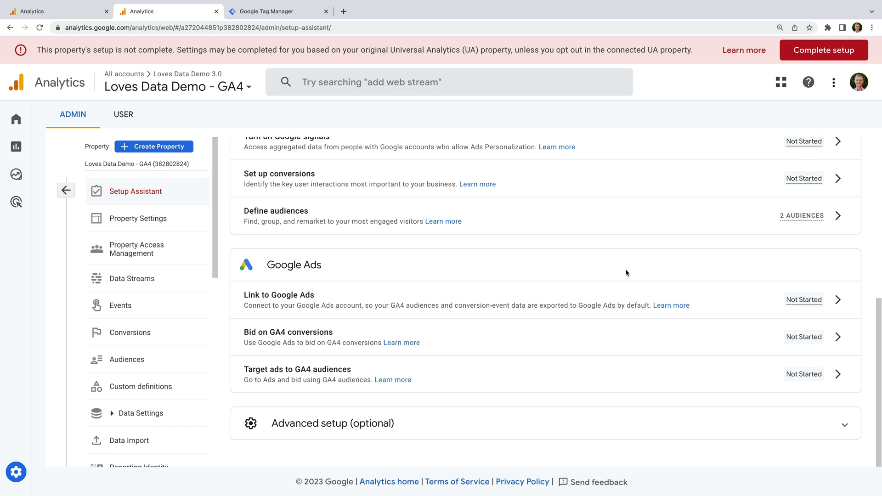
scroll(625, 272, "up", 3)
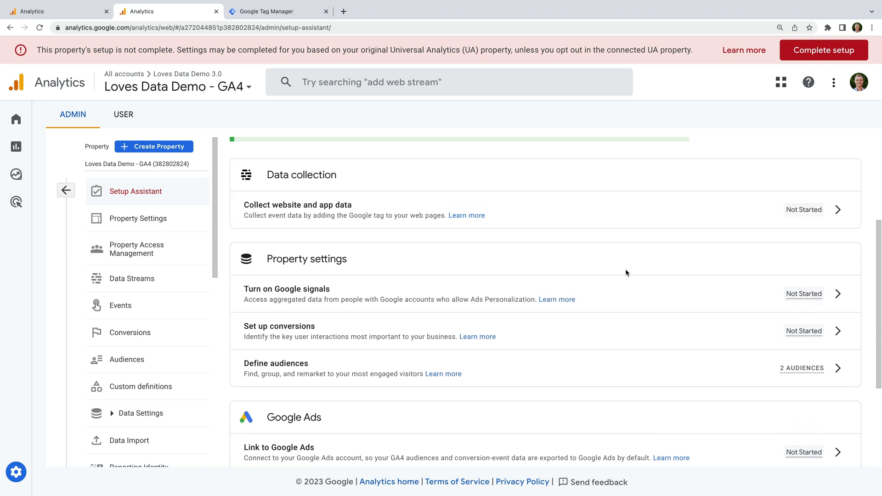
scroll(625, 272, "up", 2)
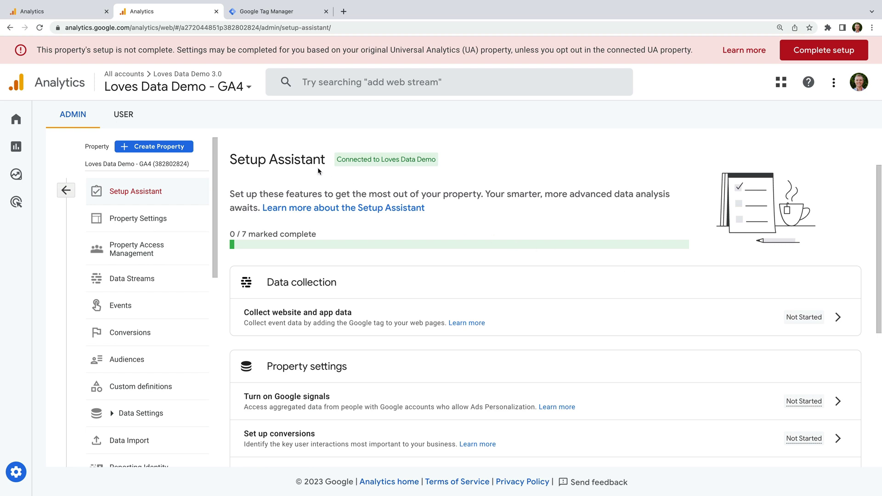
Switch to the Universal Analytics property's GA4 Setup Assistant and turn off automatic setup of a basic Google Analytics 4 property.
left_click(77, 14)
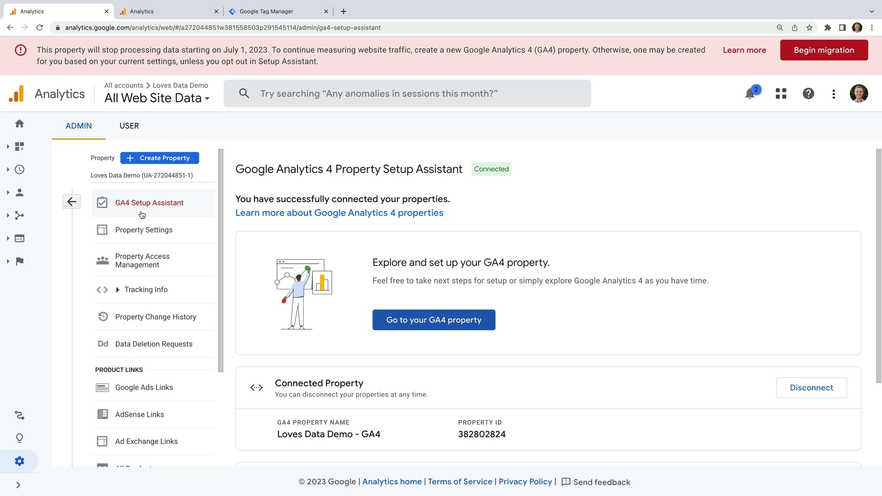
scroll(486, 222, "down", 3)
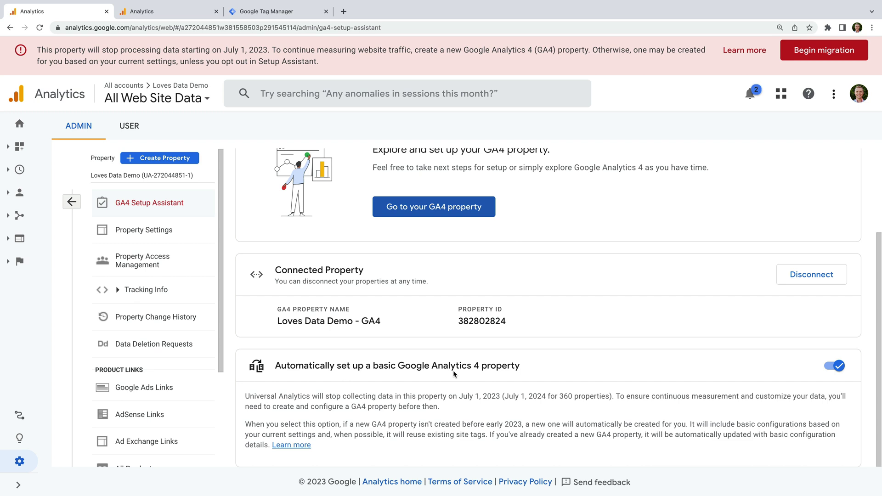
left_click(837, 366)
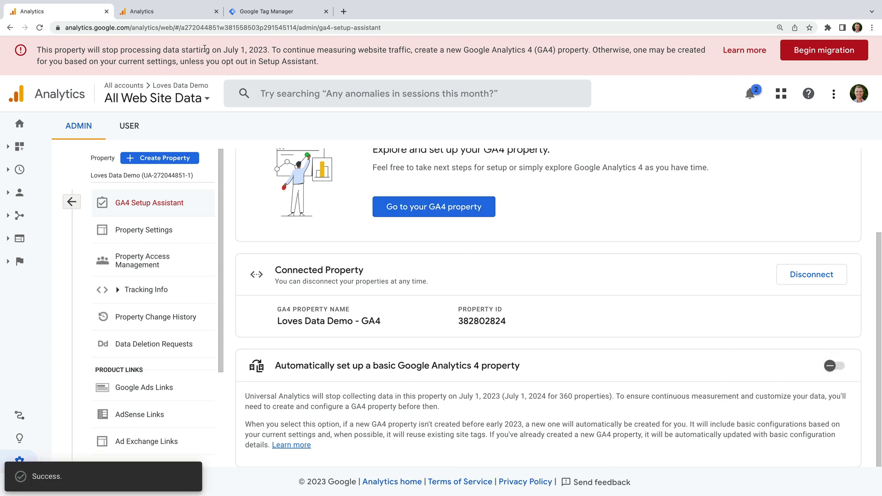
Return to the GA4 property's Setup Assistant and mark the "Collect website and app data" task as complete.
left_click(178, 13)
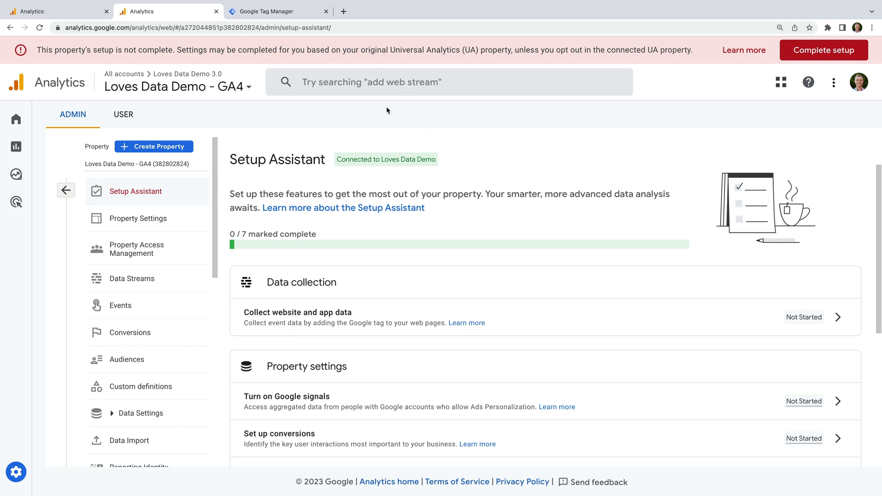
scroll(584, 237, "down", 1)
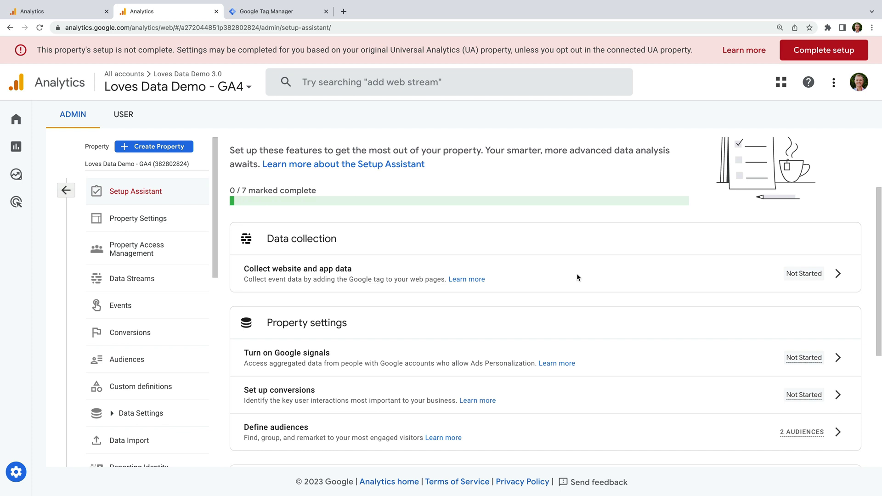
left_click(844, 275)
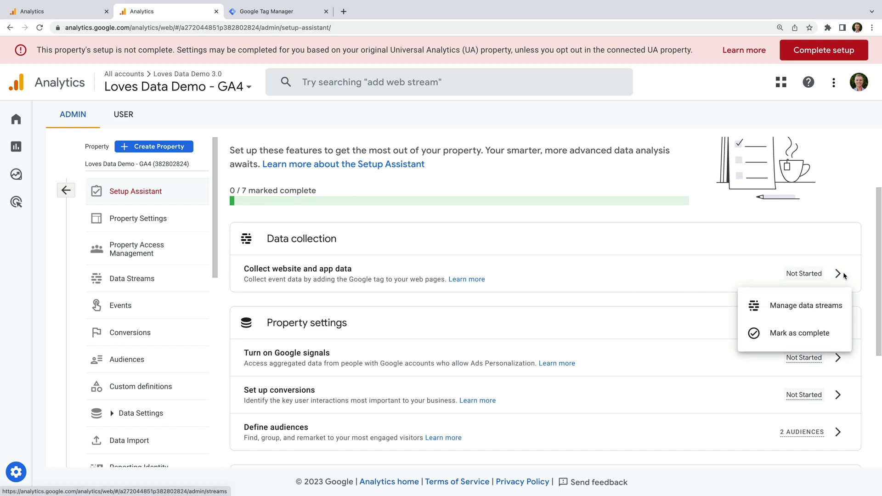
left_click(816, 337)
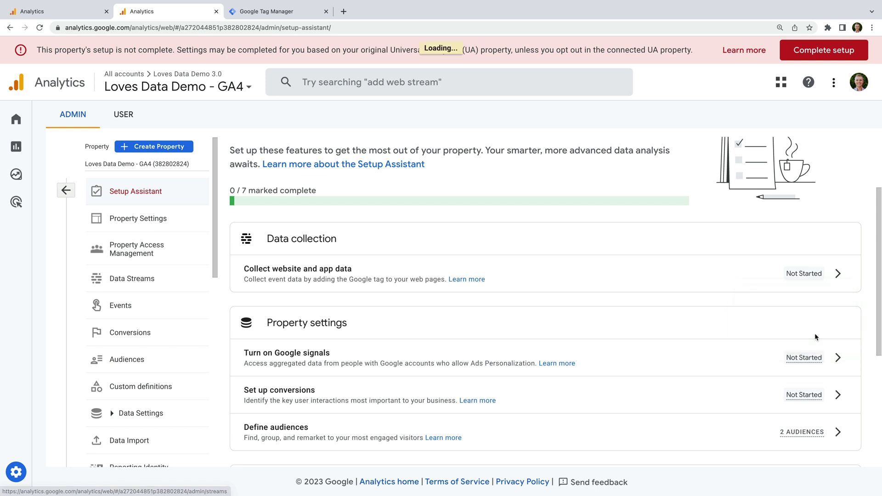